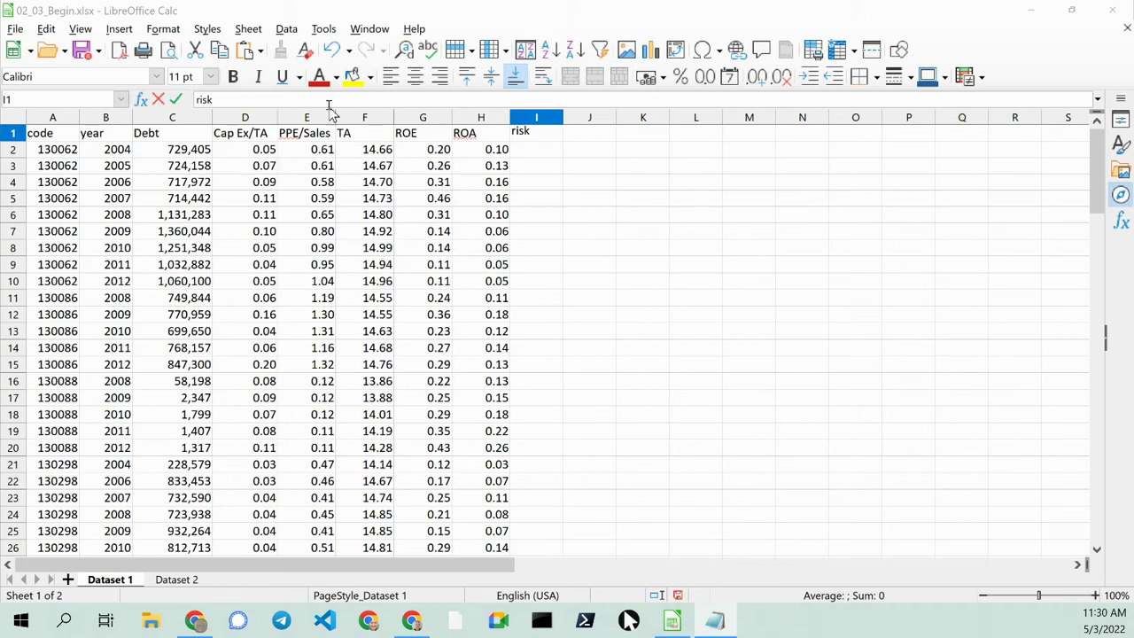
Check the program's version information from the Help menu, then close it
{"action": "left_click", "coordinate": [415, 29]}
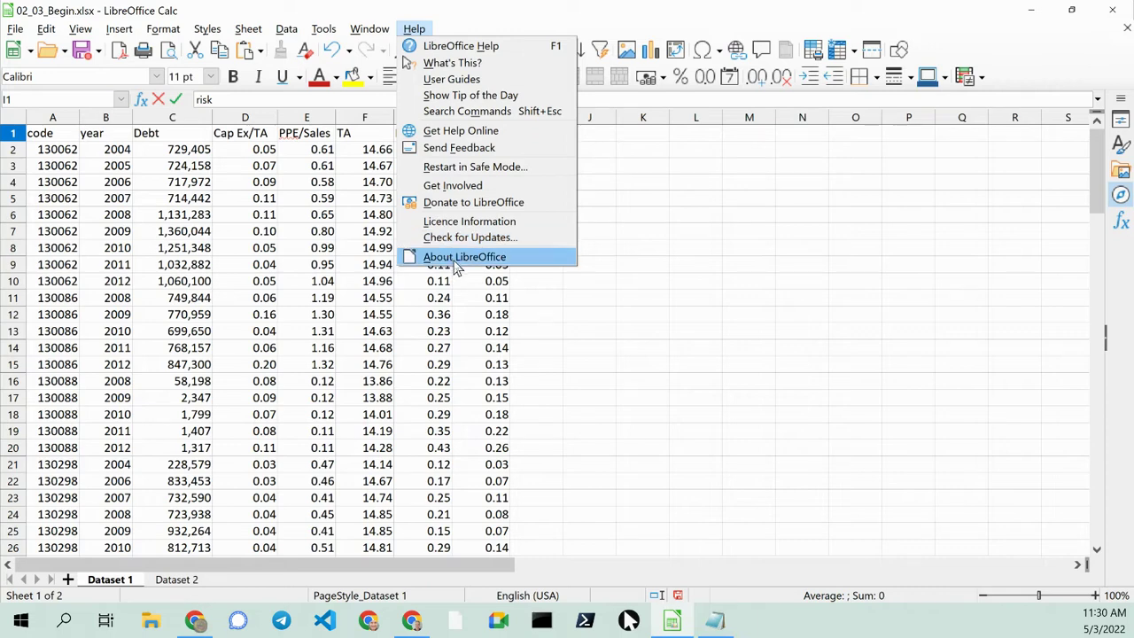
{"action": "left_click", "coordinate": [457, 259]}
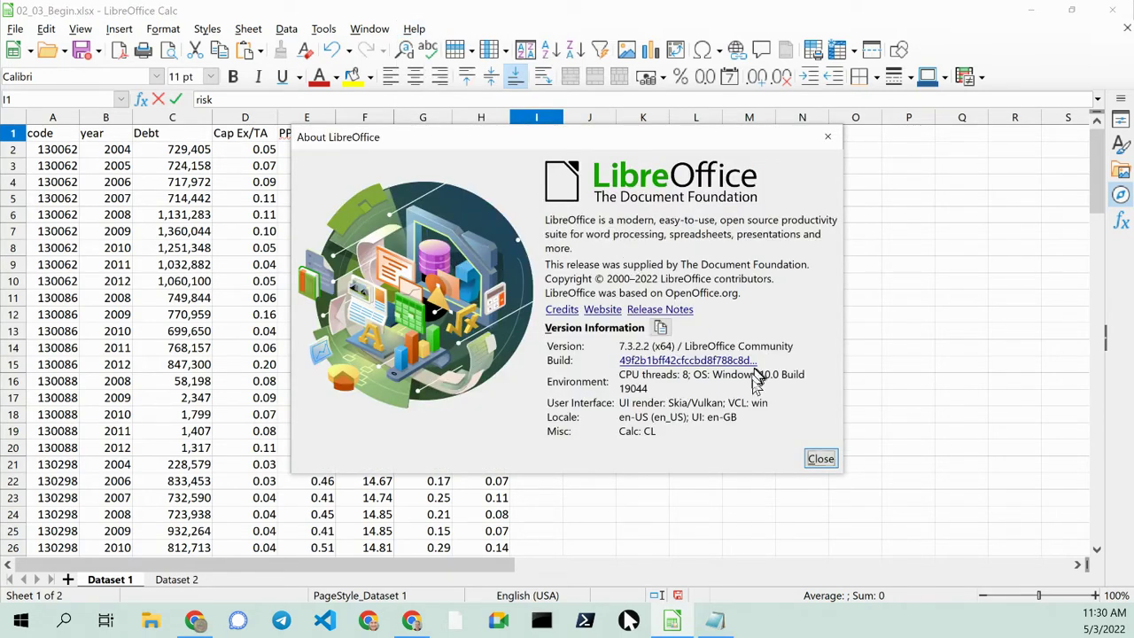
{"action": "left_click", "coordinate": [820, 455]}
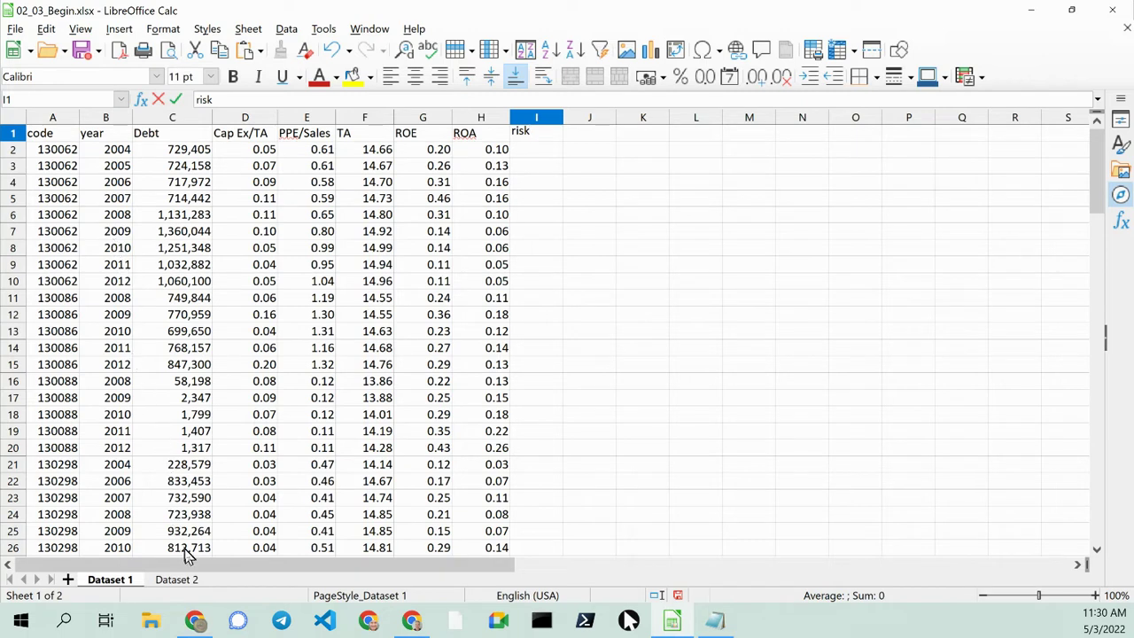
Inspect the first year value in Dataset 2's B2, then return to Dataset 1
{"action": "left_click", "coordinate": [178, 580]}
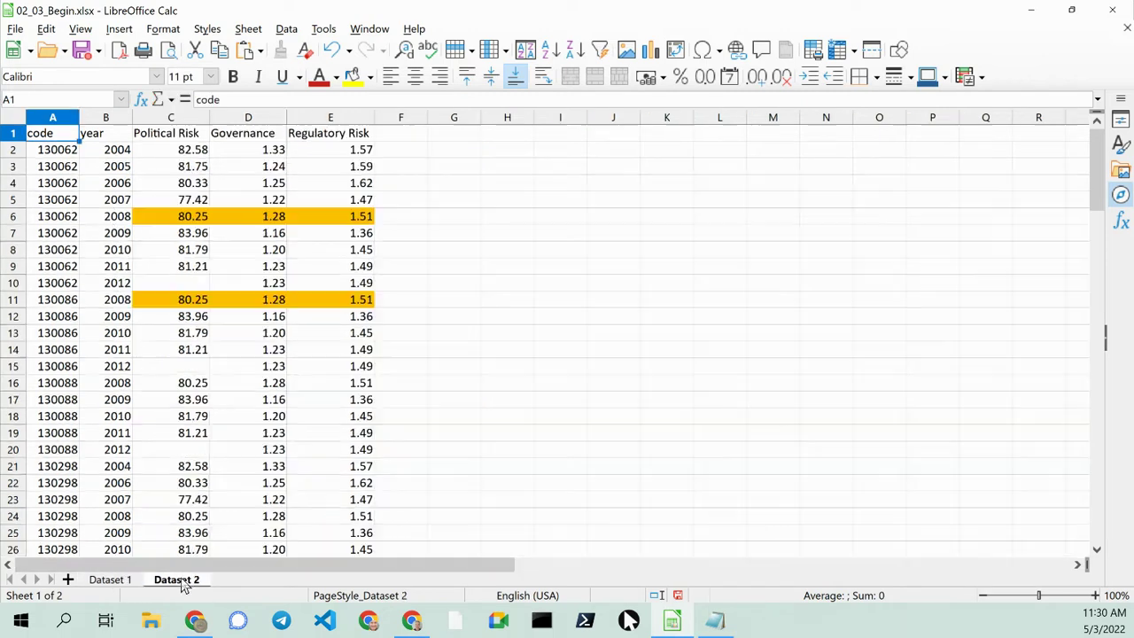
{"action": "left_click", "coordinate": [114, 153]}
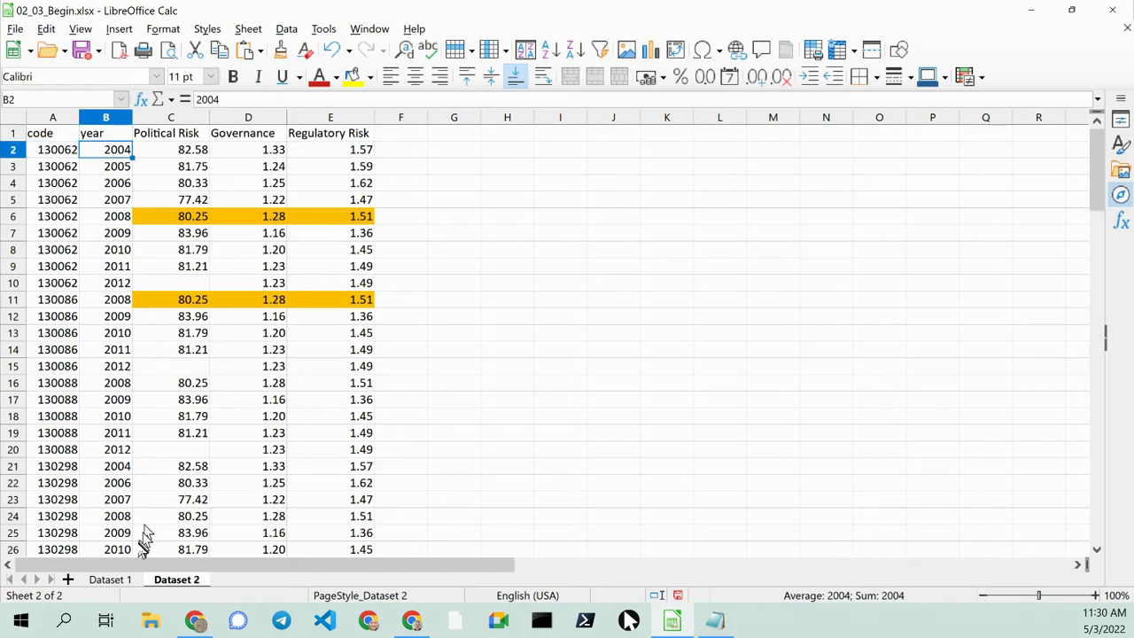
{"action": "left_click", "coordinate": [115, 580]}
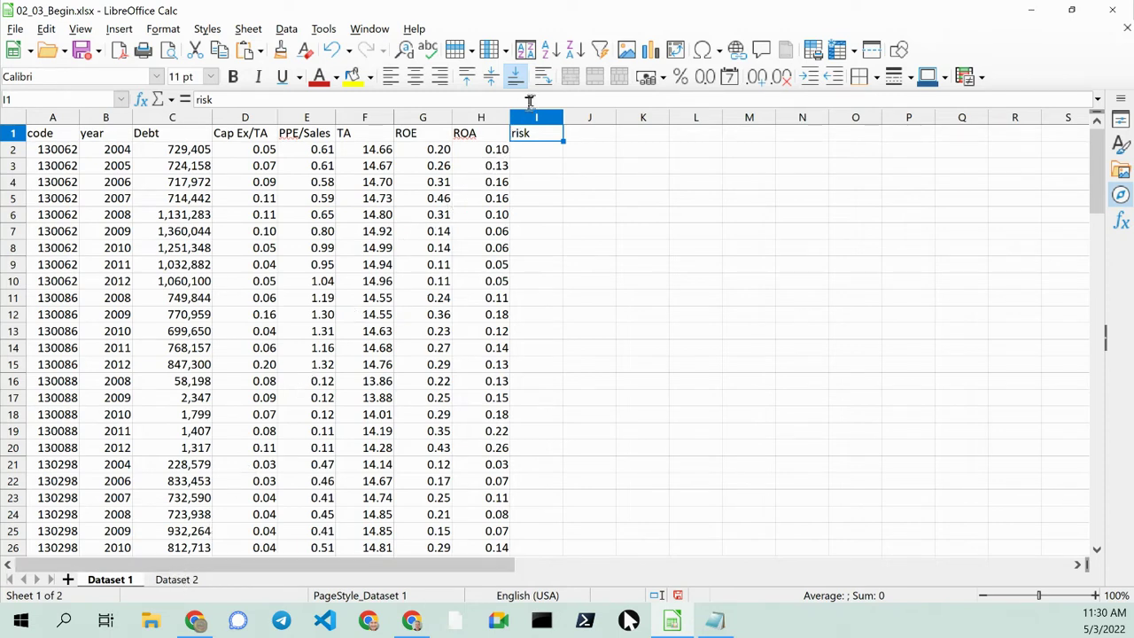
Start a formula in risk cell I2, which commits unfinished and shows #NAME?
{"action": "left_click", "coordinate": [535, 153]}
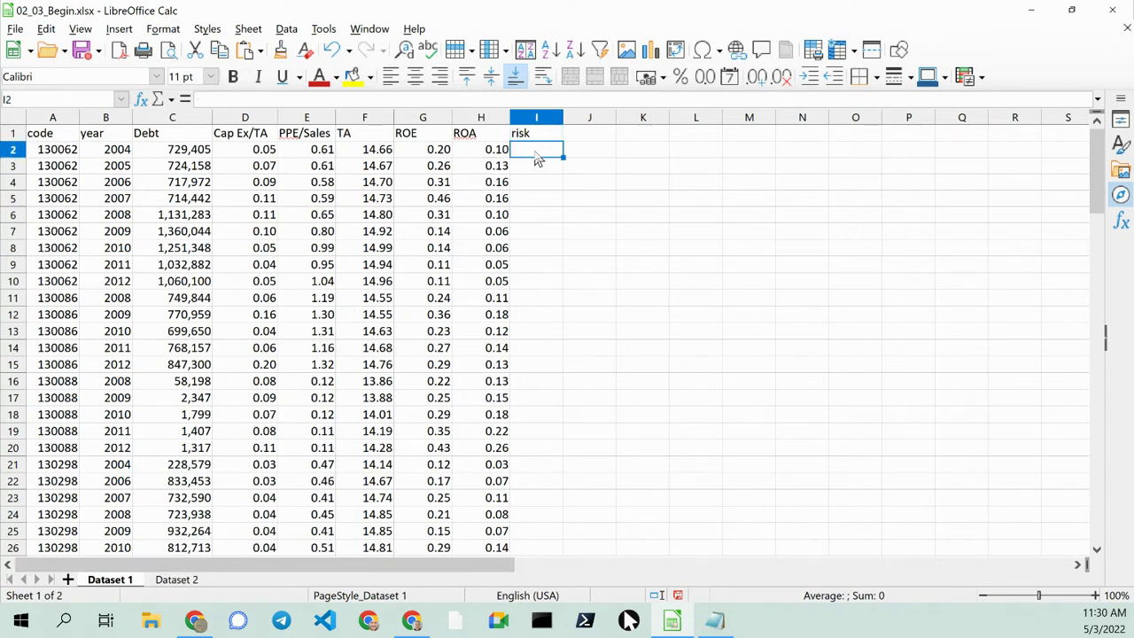
{"action": "type", "text": "=vl"}
{"action": "key", "text": "BackSpace"}
{"action": "key", "text": "BackSpace"}
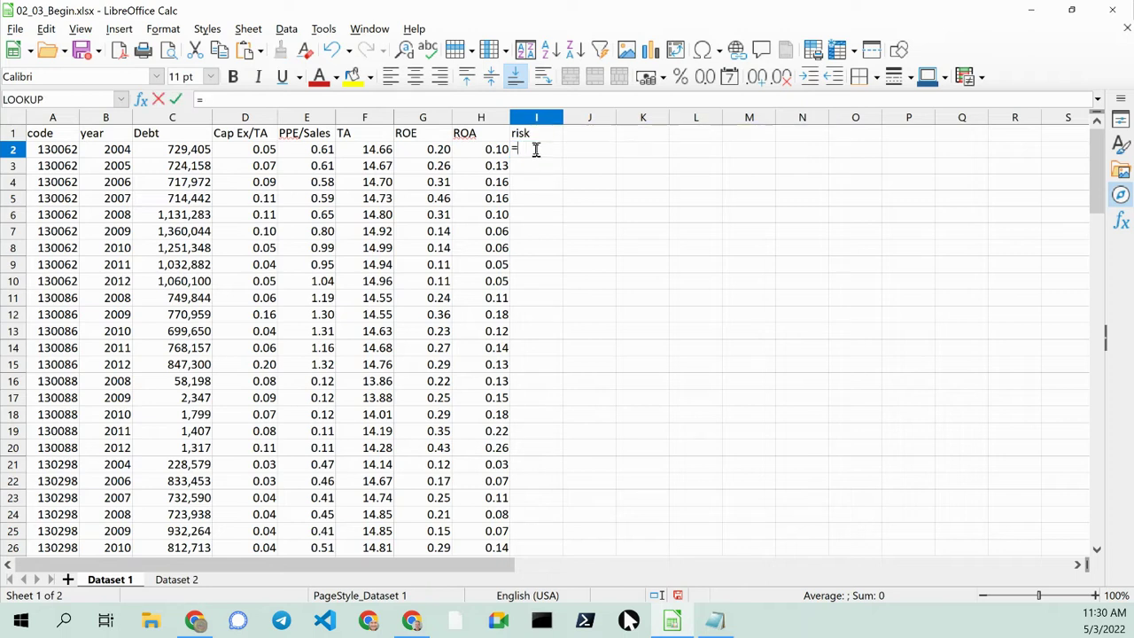
{"action": "type", "text": "lo"}
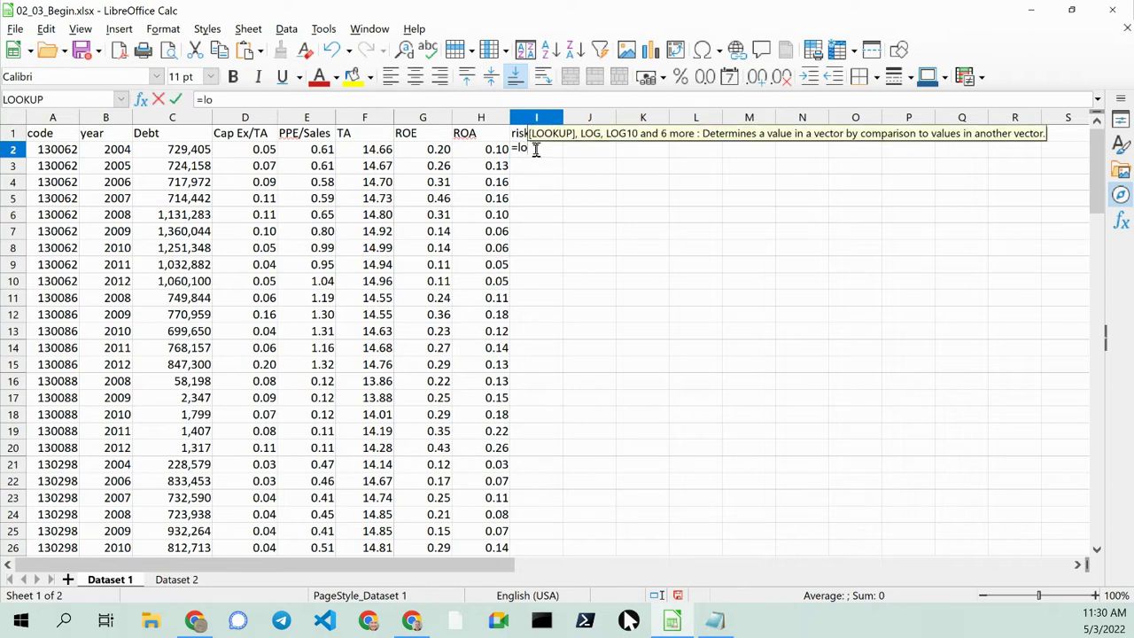
{"action": "key", "text": "Tab"}
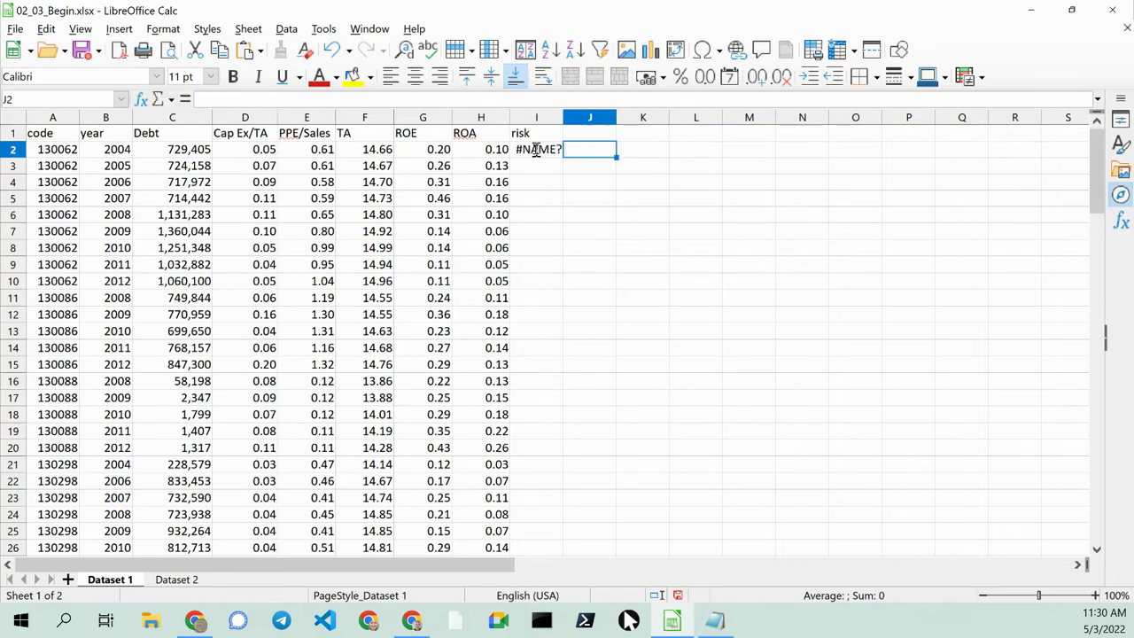
Fix I2's broken formula in the formula bar so it reads =lookup(
{"action": "left_click", "coordinate": [536, 150]}
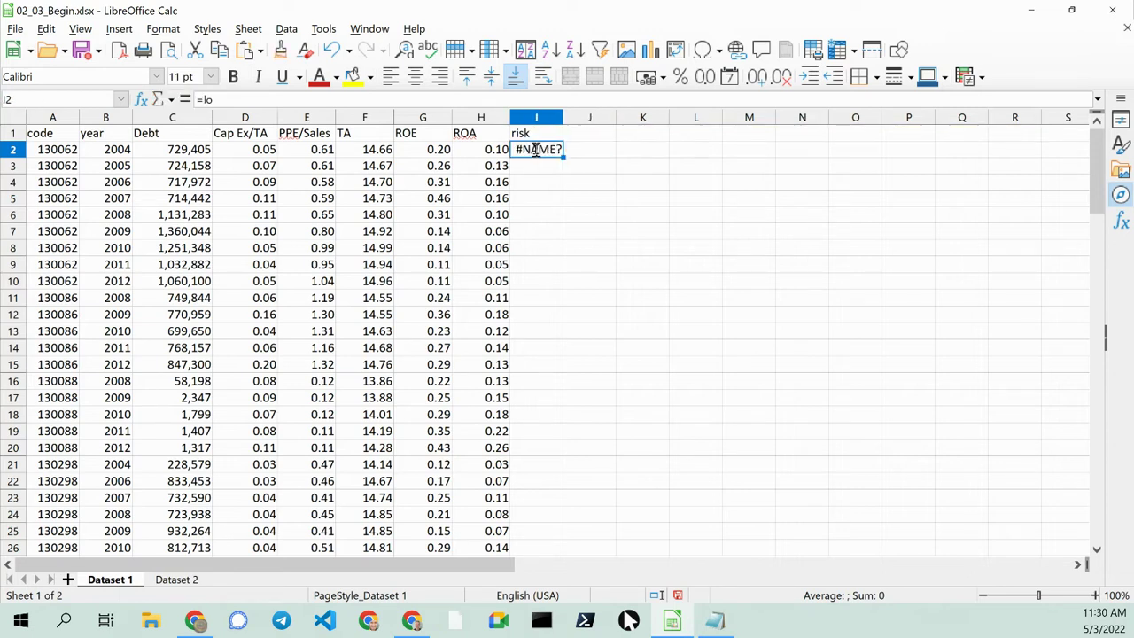
{"action": "left_click", "coordinate": [400, 101]}
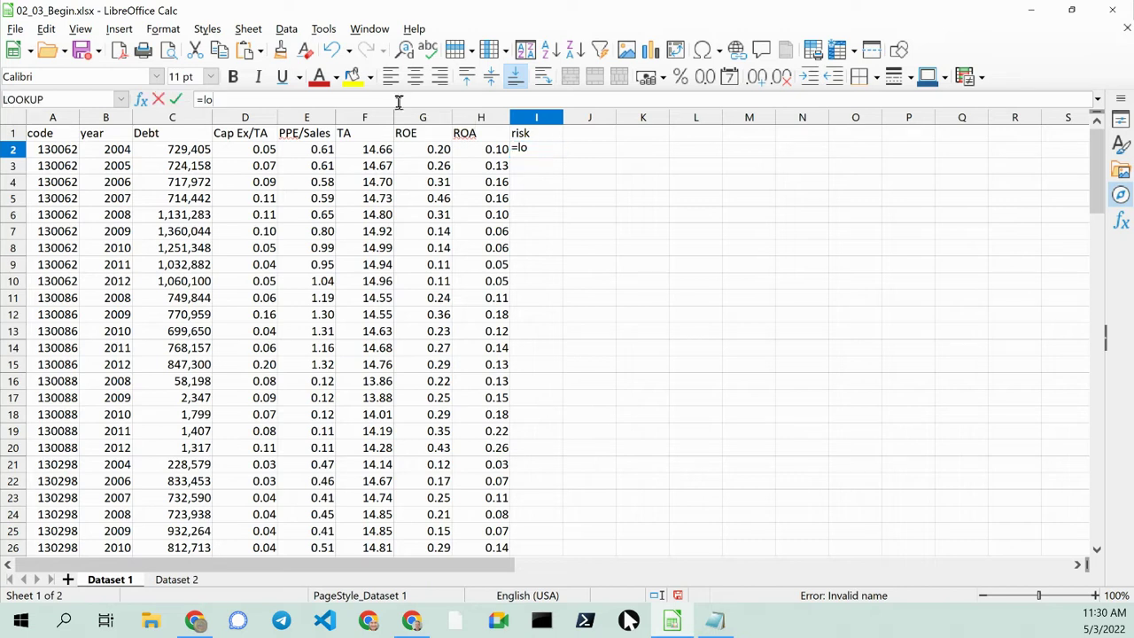
{"action": "type", "text": "oo"}
{"action": "key", "text": "BackSpace"}
{"action": "type", "text": "k"}
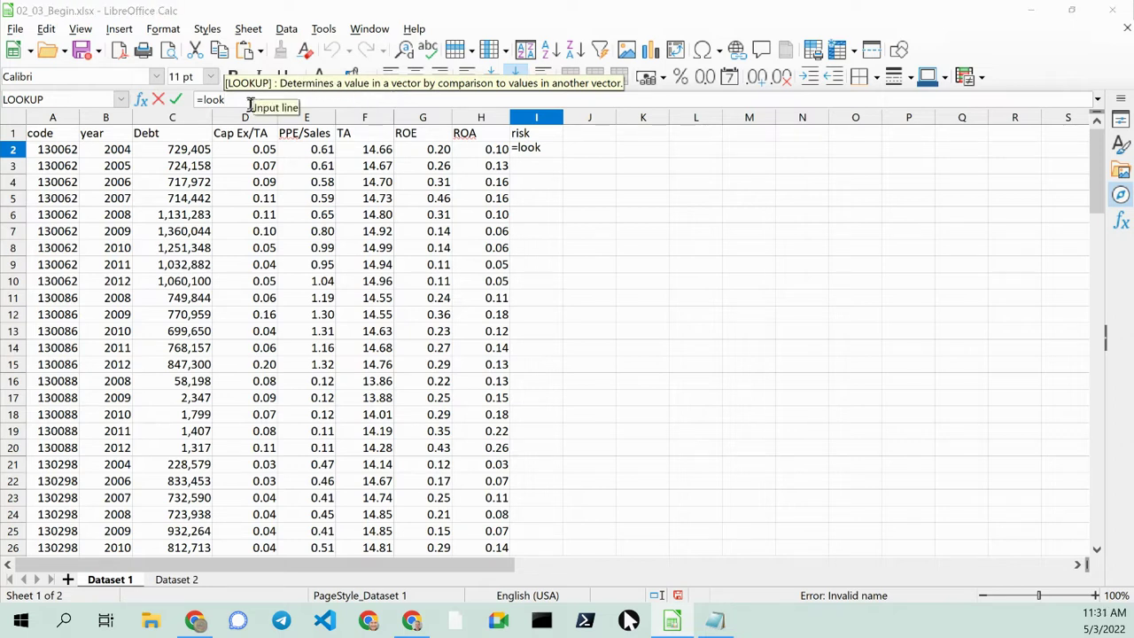
{"action": "type", "text": "up"}
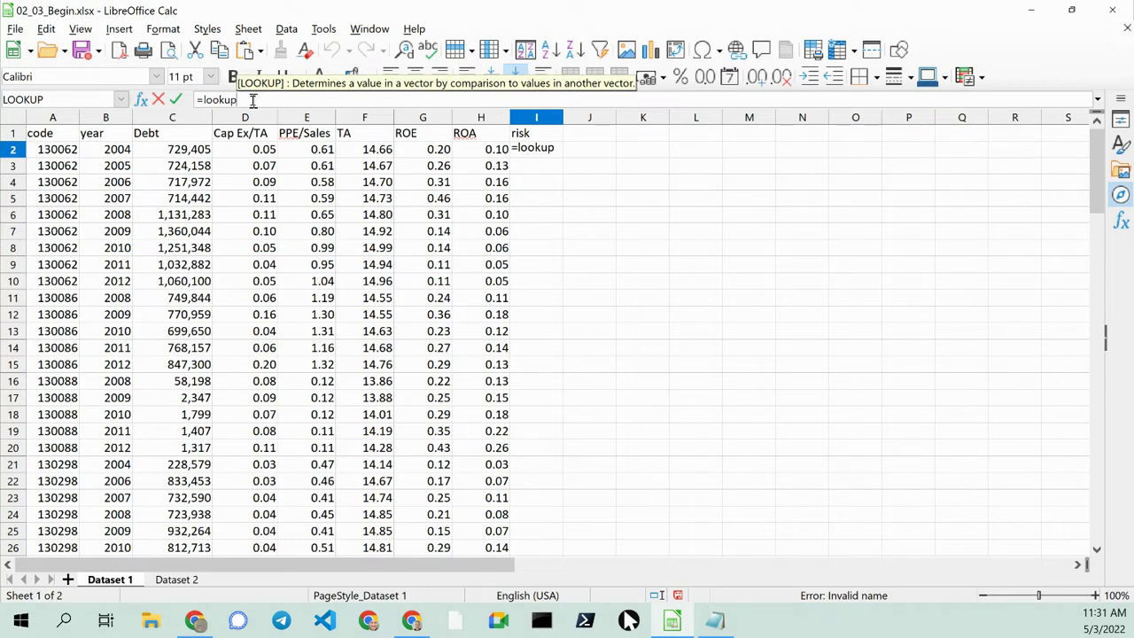
{"action": "type", "text": "("}
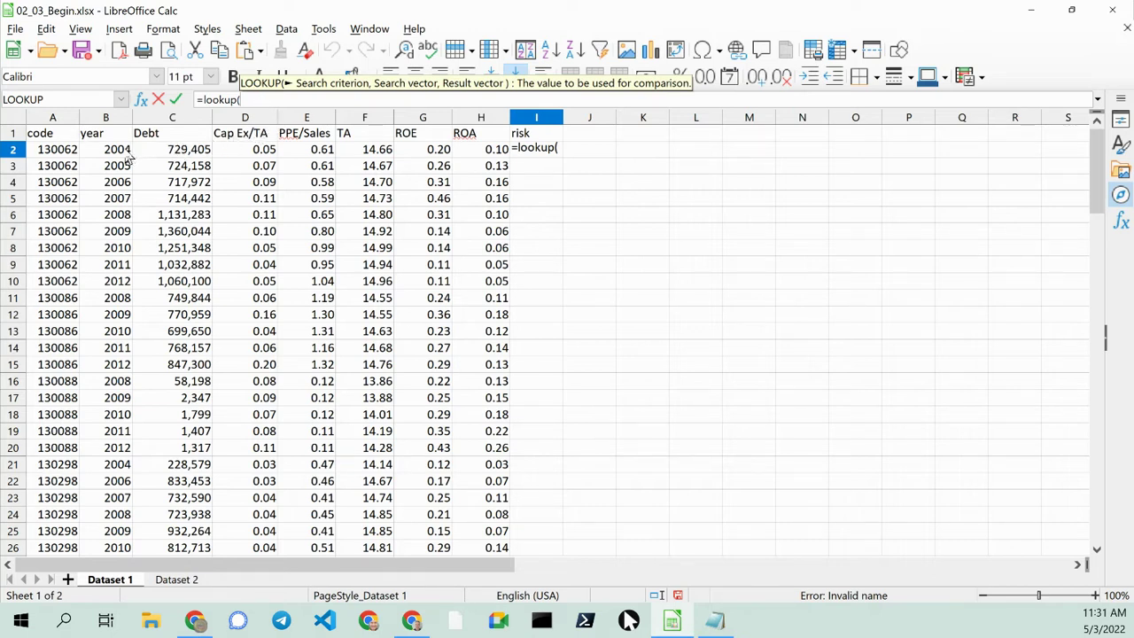
Complete I2 as a LOOKUP of B2 against Dataset 2's B2:C101, returning 82.58333
{"action": "left_click", "coordinate": [129, 156]}
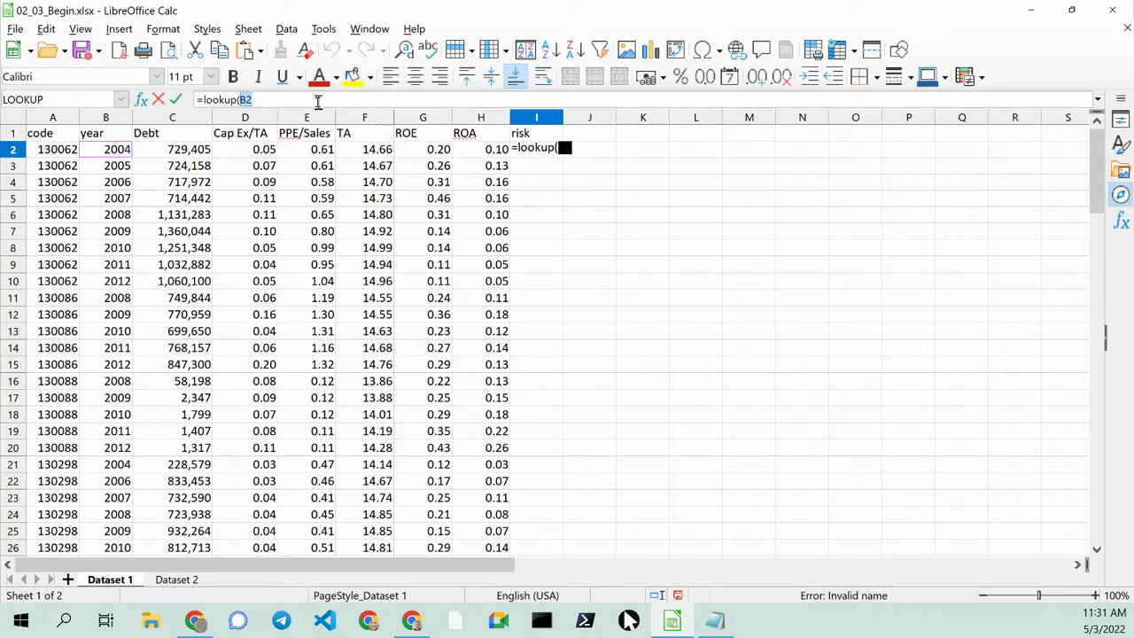
{"action": "type", "text": ","}
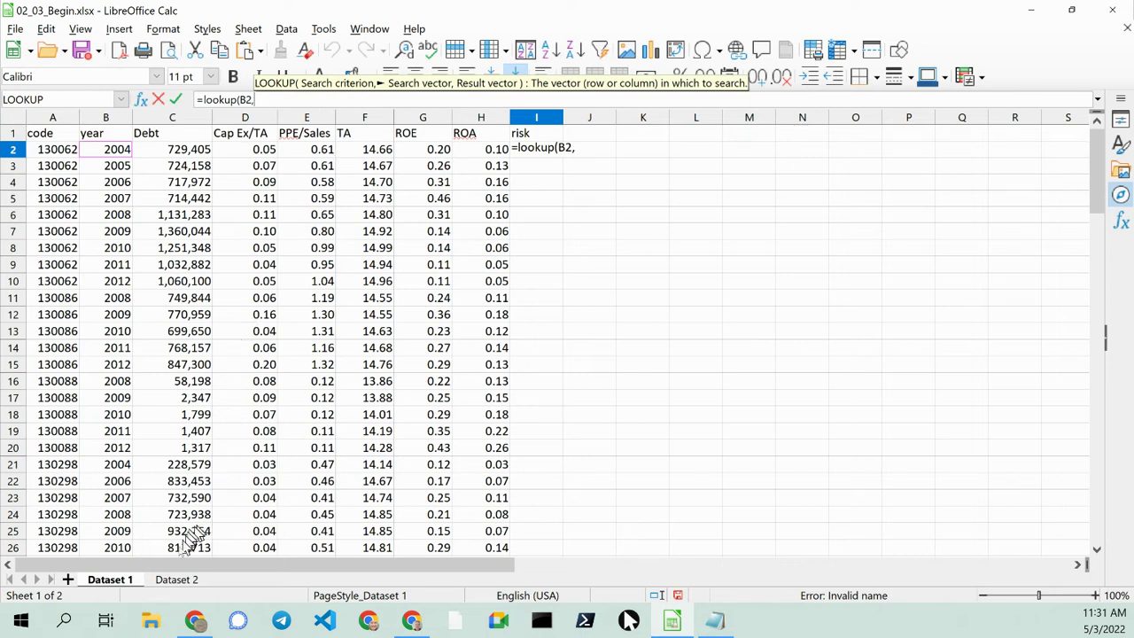
{"action": "left_click", "coordinate": [176, 580]}
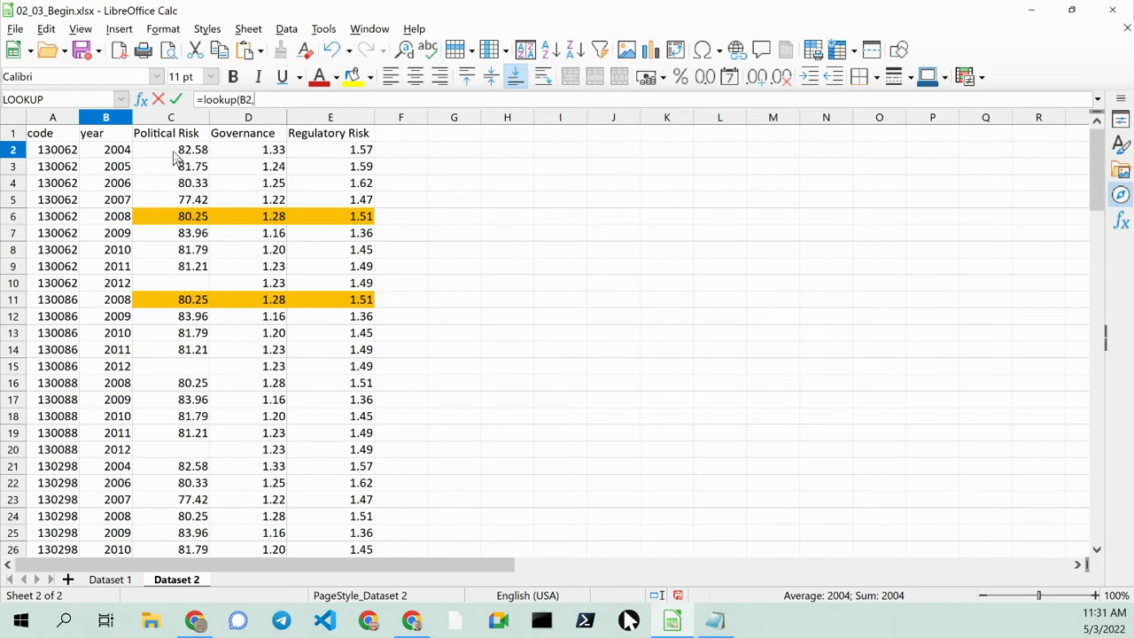
{"action": "left_click_drag", "start_coordinate": [176, 156], "coordinate": [128, 445]}
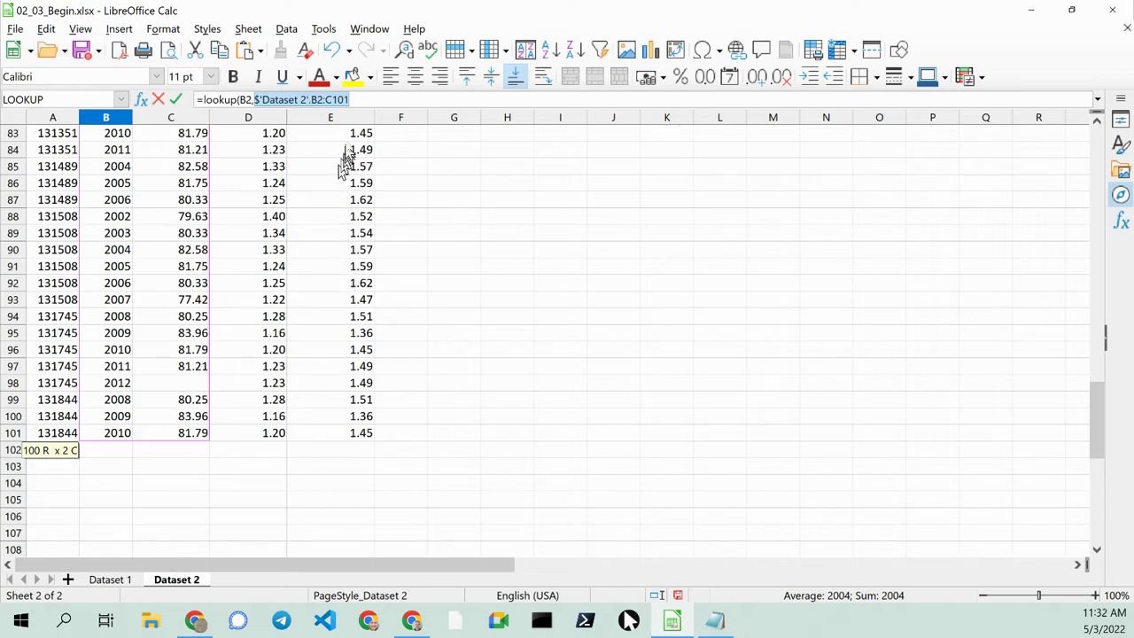
{"action": "left_click", "coordinate": [358, 101]}
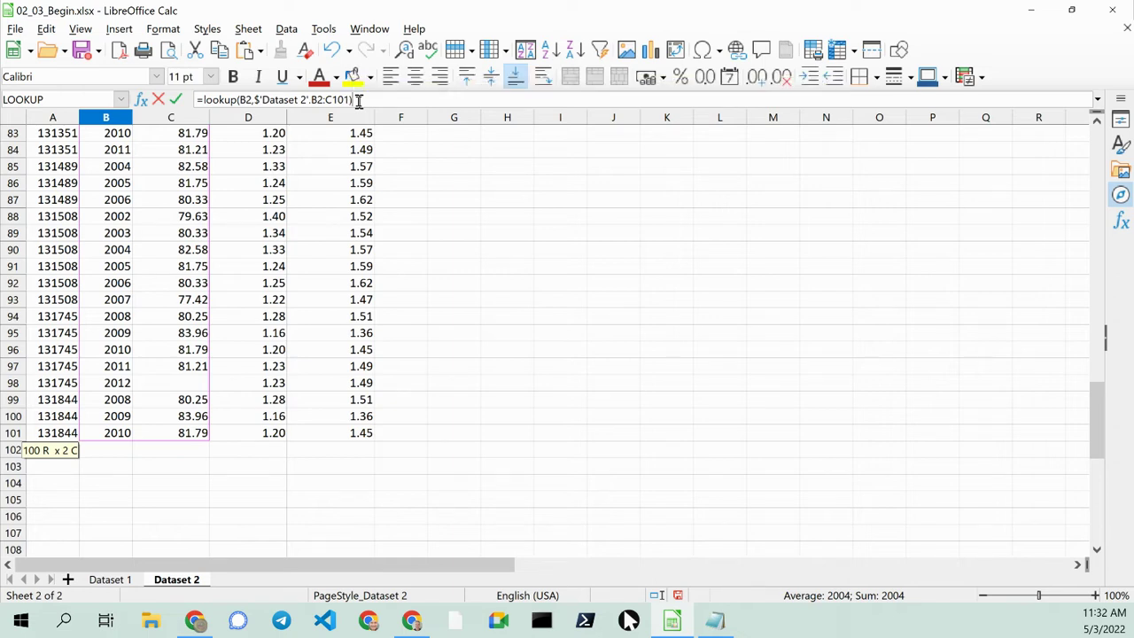
{"action": "key", "text": "Return"}
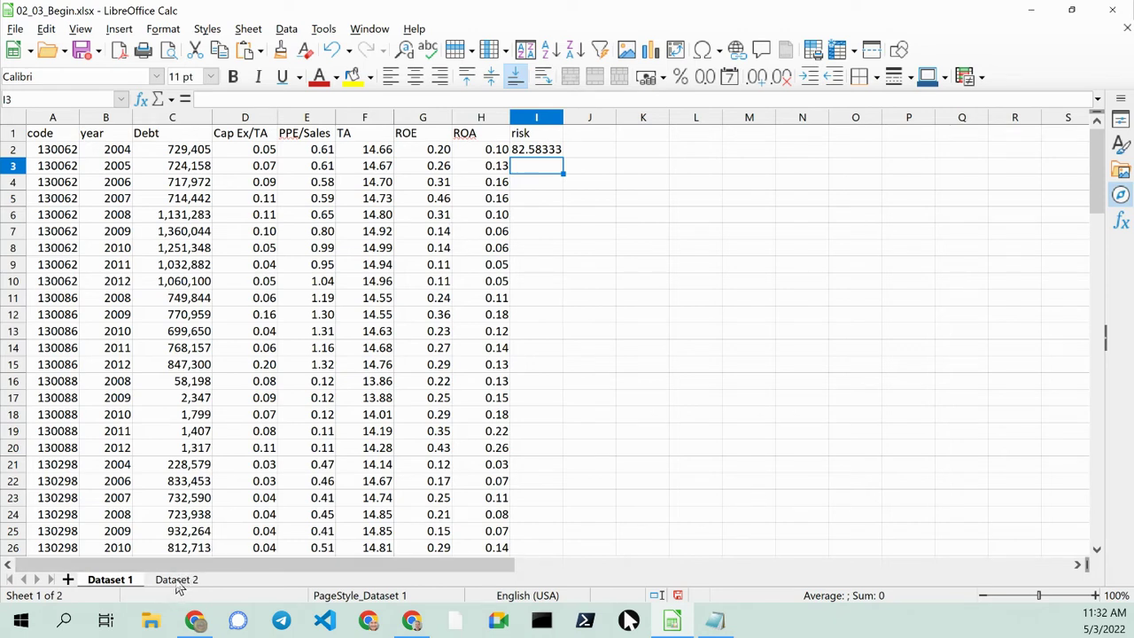
{"action": "left_click", "coordinate": [514, 151]}
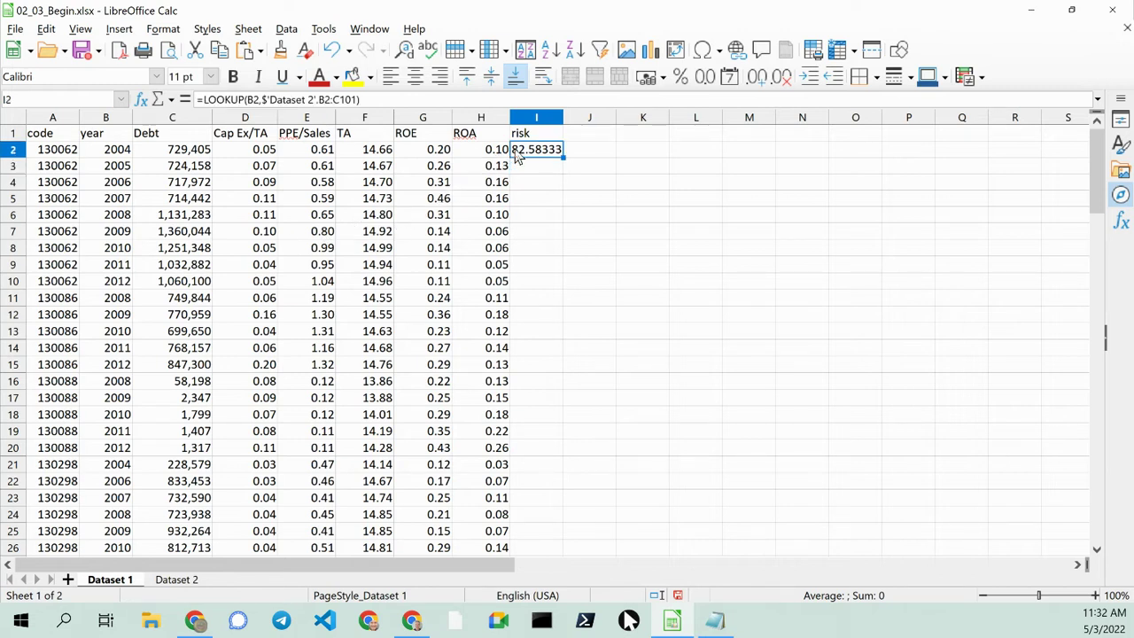
{"action": "left_click", "coordinate": [180, 581]}
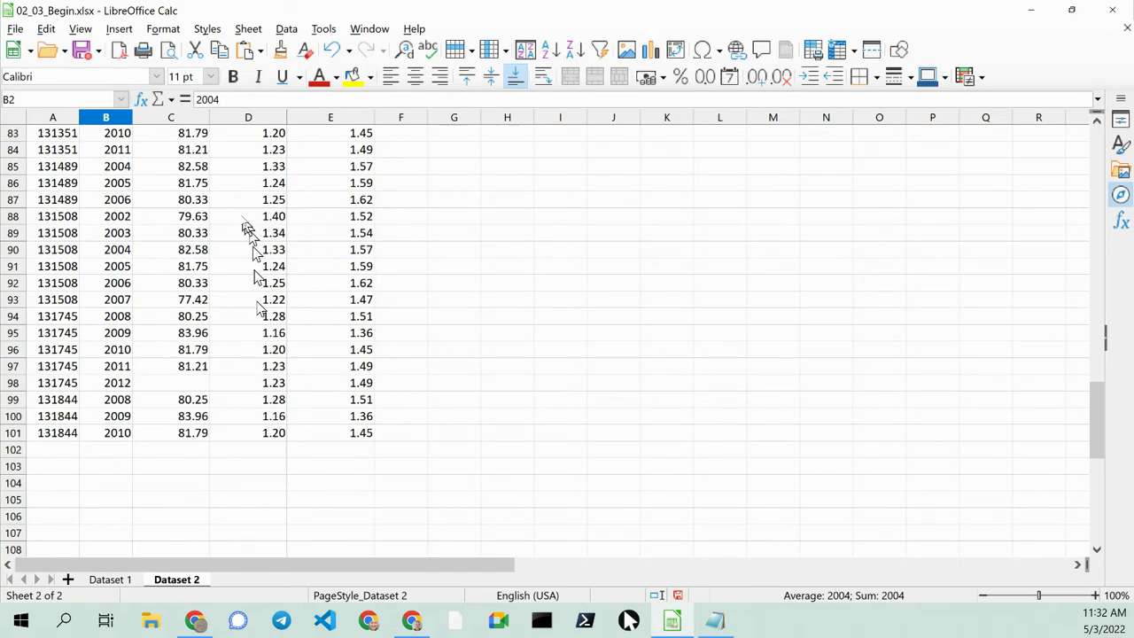
{"action": "scroll", "coordinate": [248, 215], "scroll_direction": "up", "scroll_amount": 8}
{"action": "scroll", "coordinate": [248, 215], "scroll_direction": "up", "scroll_amount": 15}
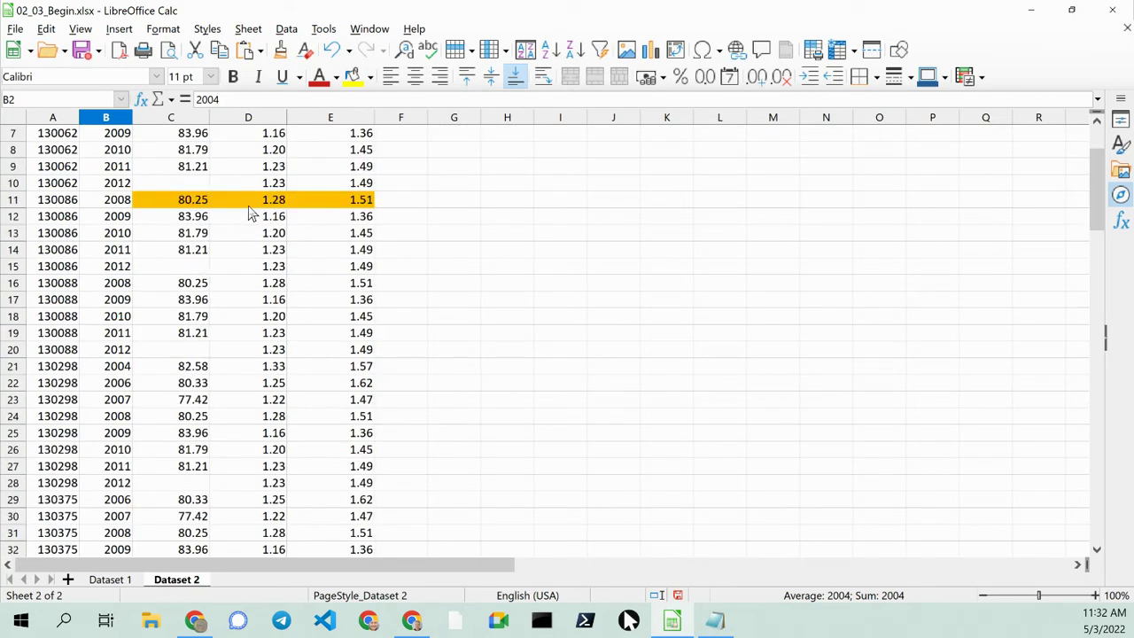
{"action": "scroll", "coordinate": [248, 214], "scroll_direction": "up", "scroll_amount": 5}
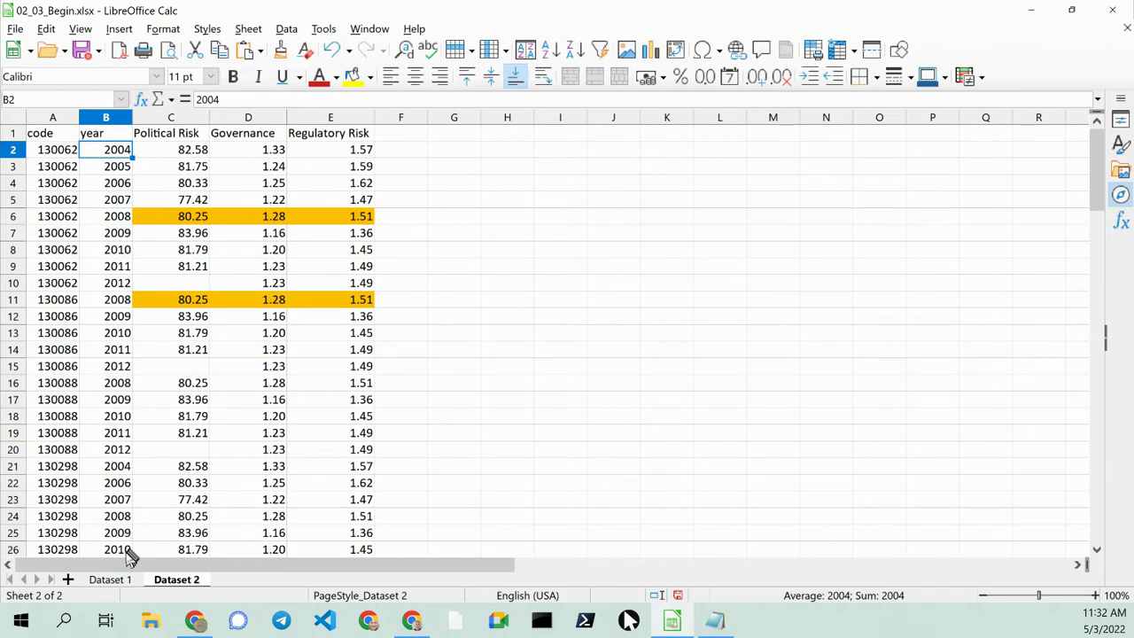
{"action": "left_click", "coordinate": [110, 579]}
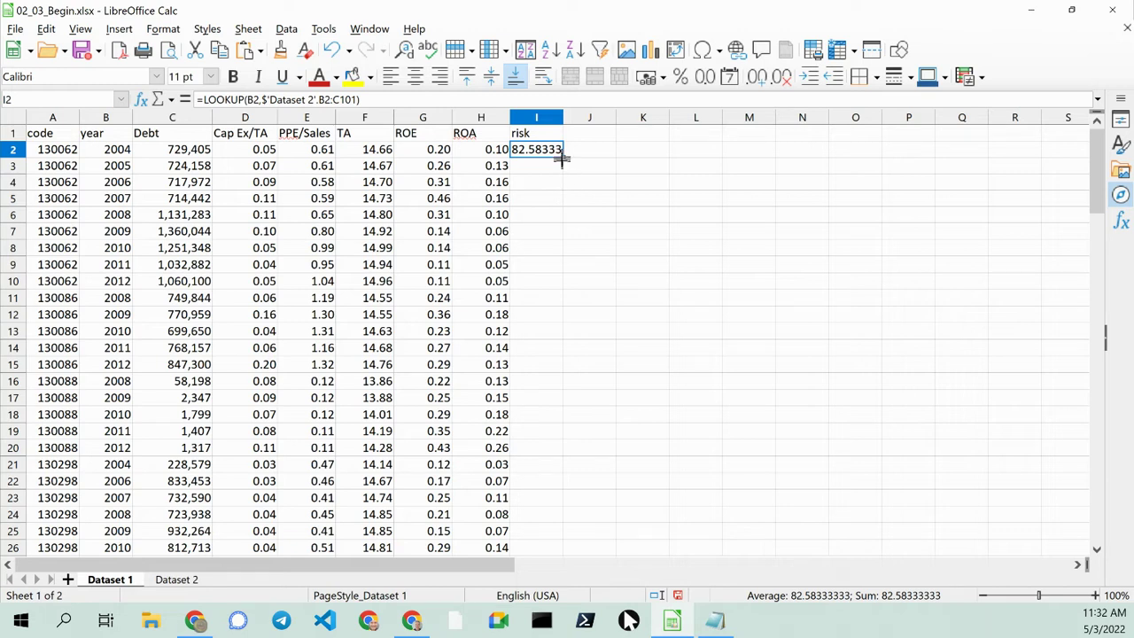
Fill I2's risk formula down to I11, giving values like 81.75 and 80.25
{"action": "left_click_drag", "start_coordinate": [561, 166], "coordinate": [567, 175]}
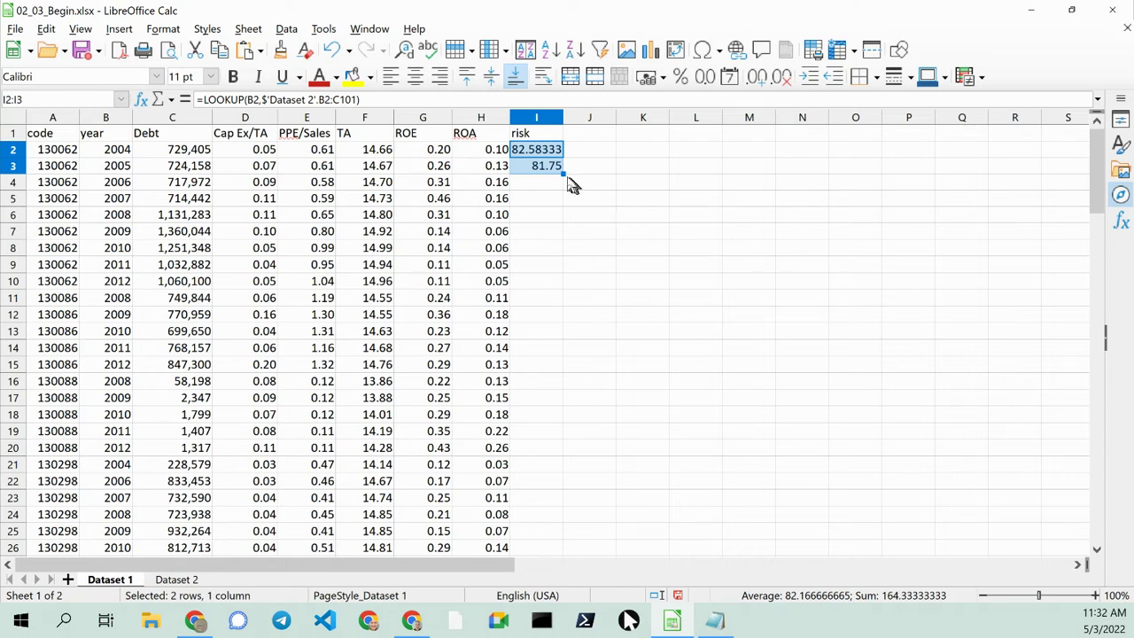
{"action": "left_click_drag", "start_coordinate": [563, 173], "coordinate": [554, 298]}
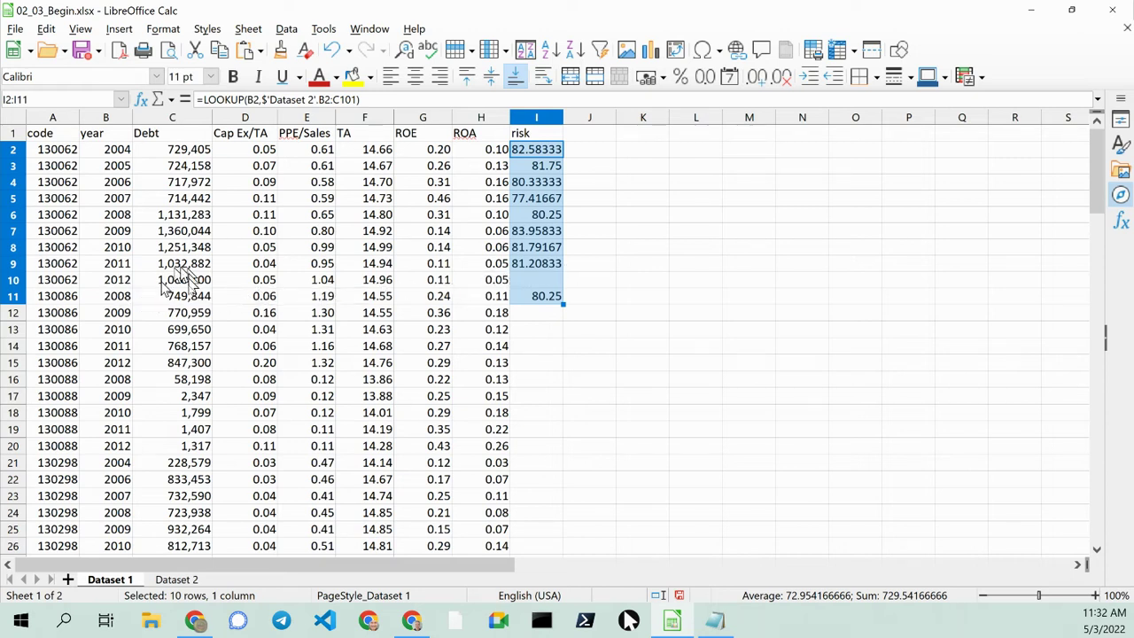
{"action": "left_click", "coordinate": [177, 580]}
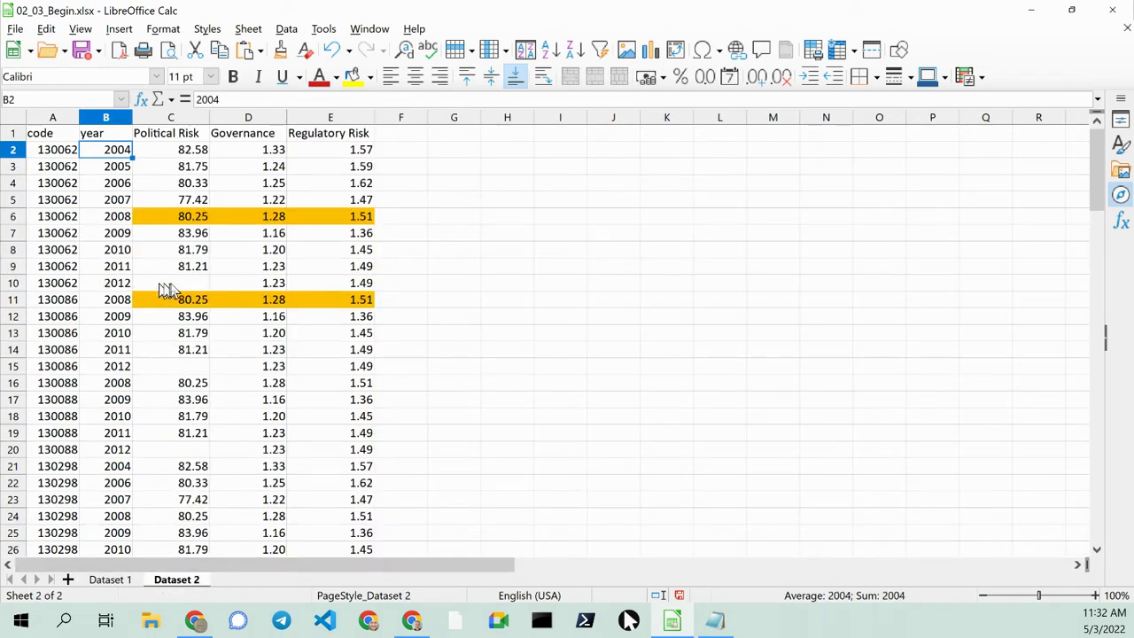
{"action": "left_click", "coordinate": [110, 580]}
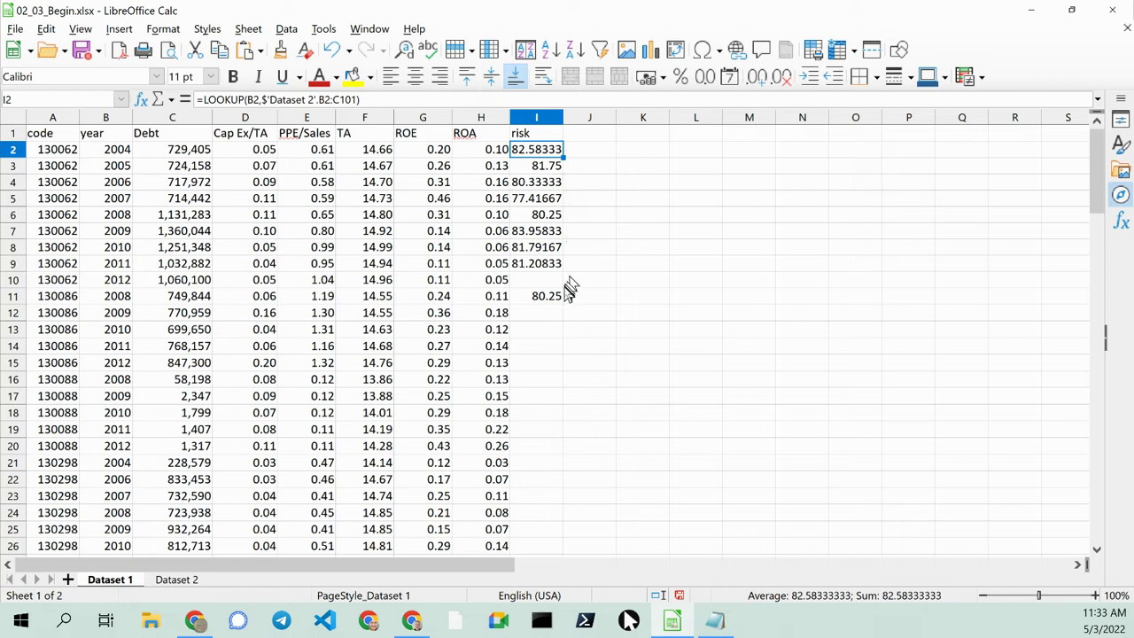
Extend the risk formula from I2:I11 down to row 101, ending at 81.79167
{"action": "left_click", "coordinate": [560, 306], "text": "shift"}
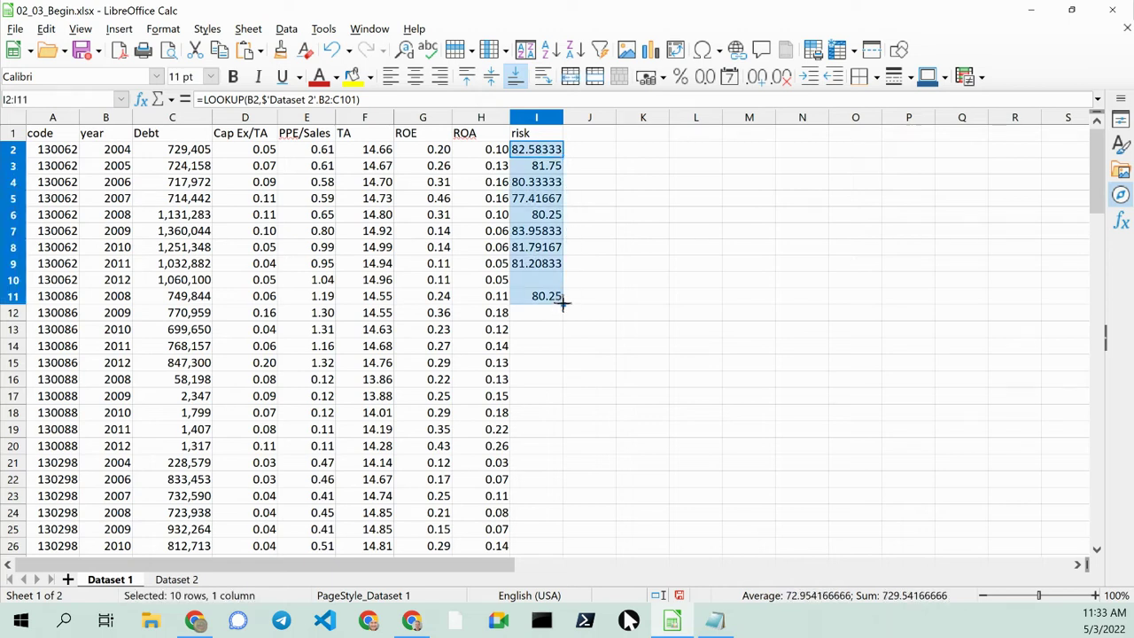
{"action": "left_click_drag", "start_coordinate": [563, 303], "coordinate": [548, 551]}
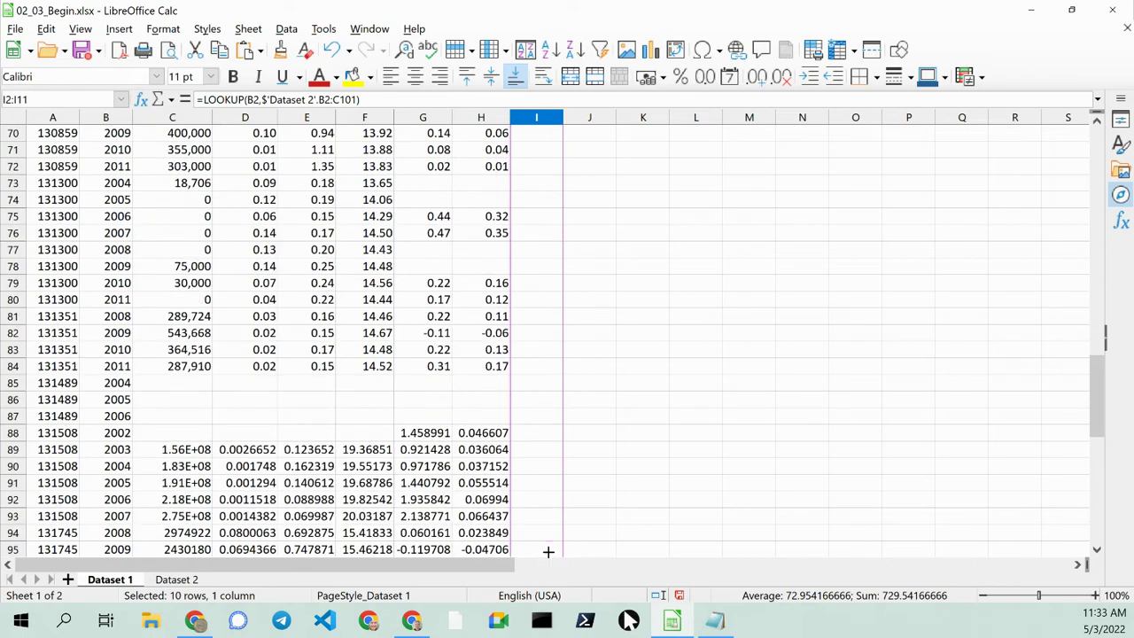
{"action": "scroll", "coordinate": [547, 568], "scroll_direction": "down", "scroll_amount": 3}
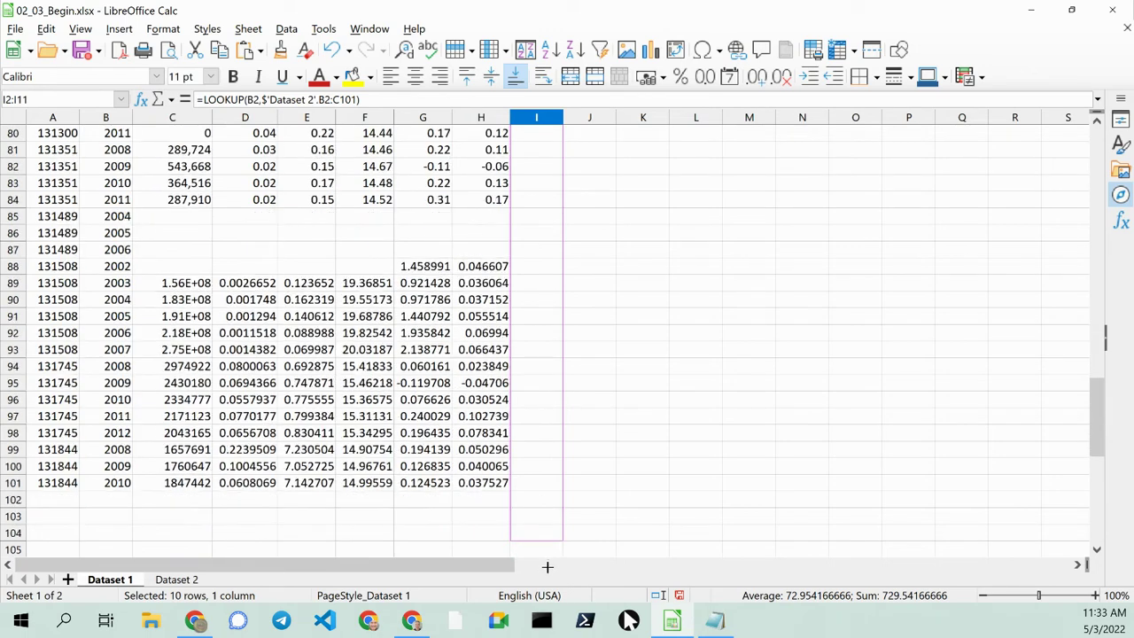
{"action": "left_click_drag", "start_coordinate": [525, 482], "coordinate": [527, 496]}
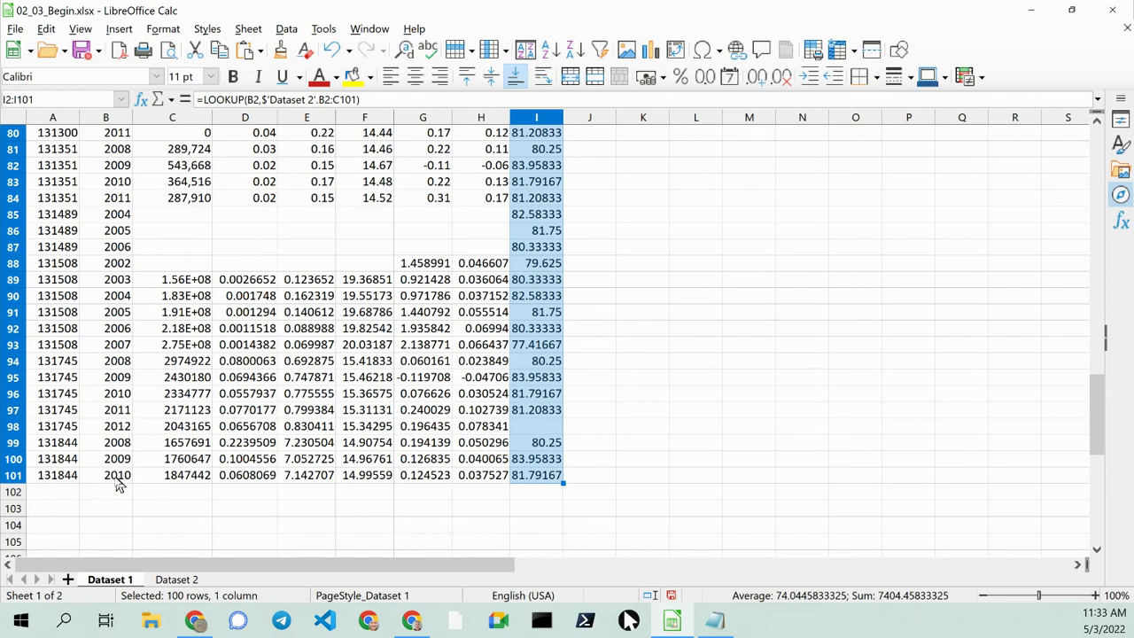
{"action": "left_click", "coordinate": [66, 479]}
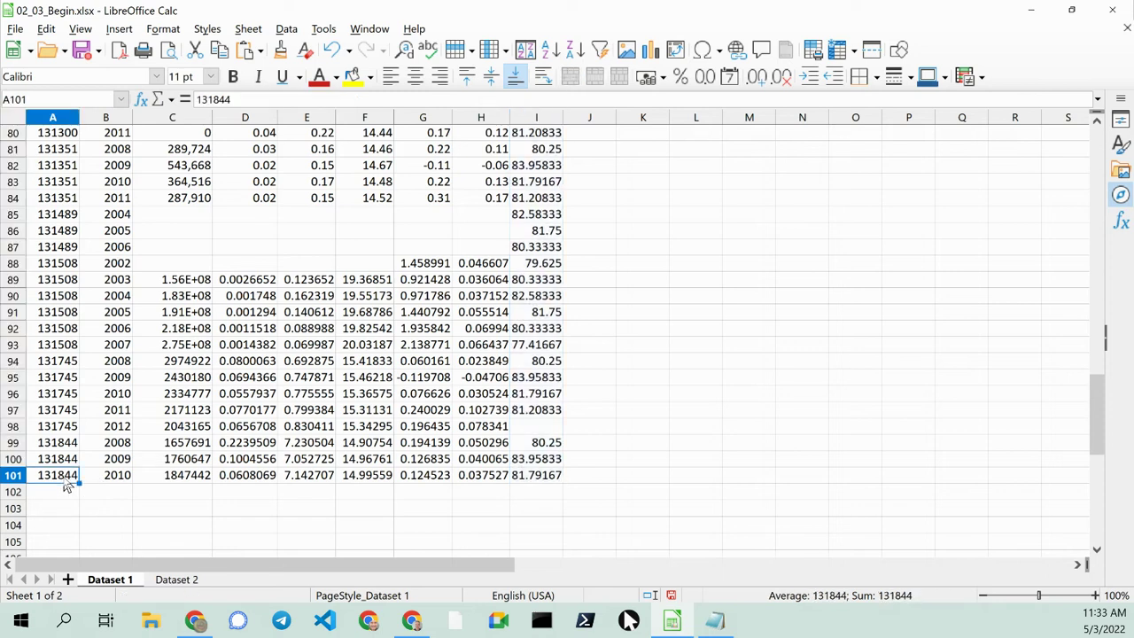
Search Dataset 2 for code 131844 and confirm C101 matches I101's 81.79167
{"action": "left_click", "coordinate": [177, 581]}
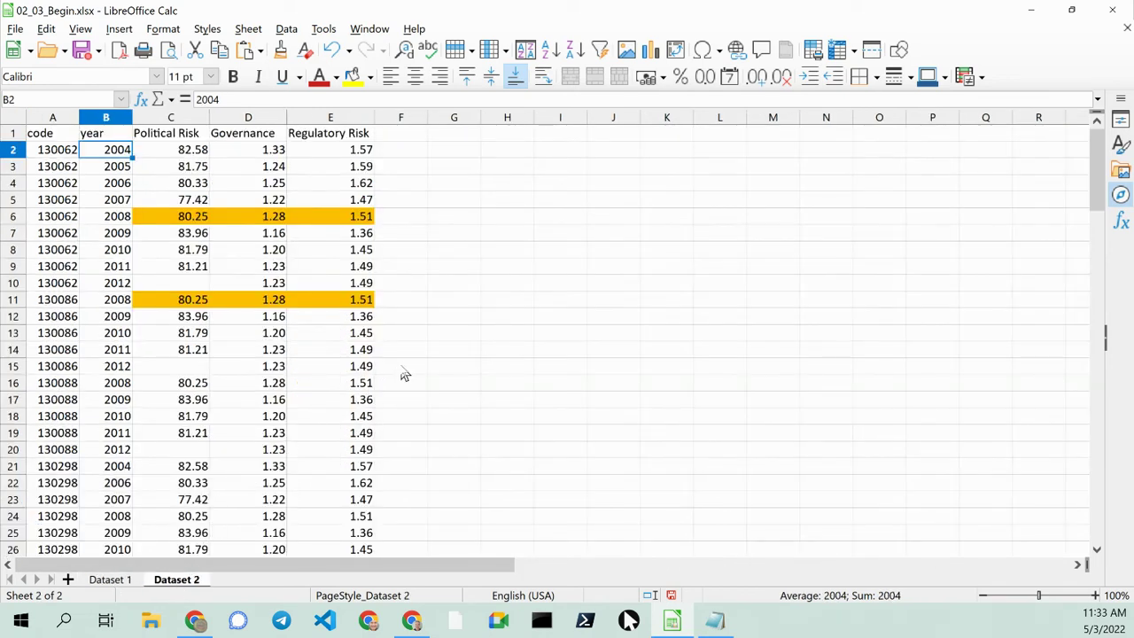
{"action": "left_click", "coordinate": [417, 373]}
{"action": "key", "text": "ctrl+f"}
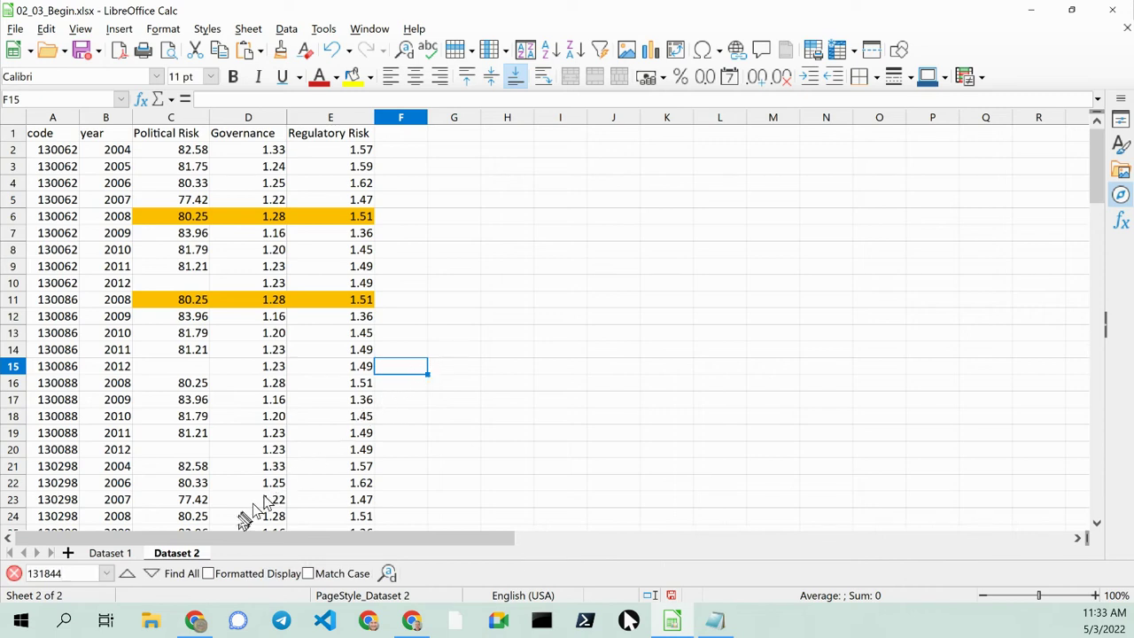
{"action": "left_click", "coordinate": [152, 573]}
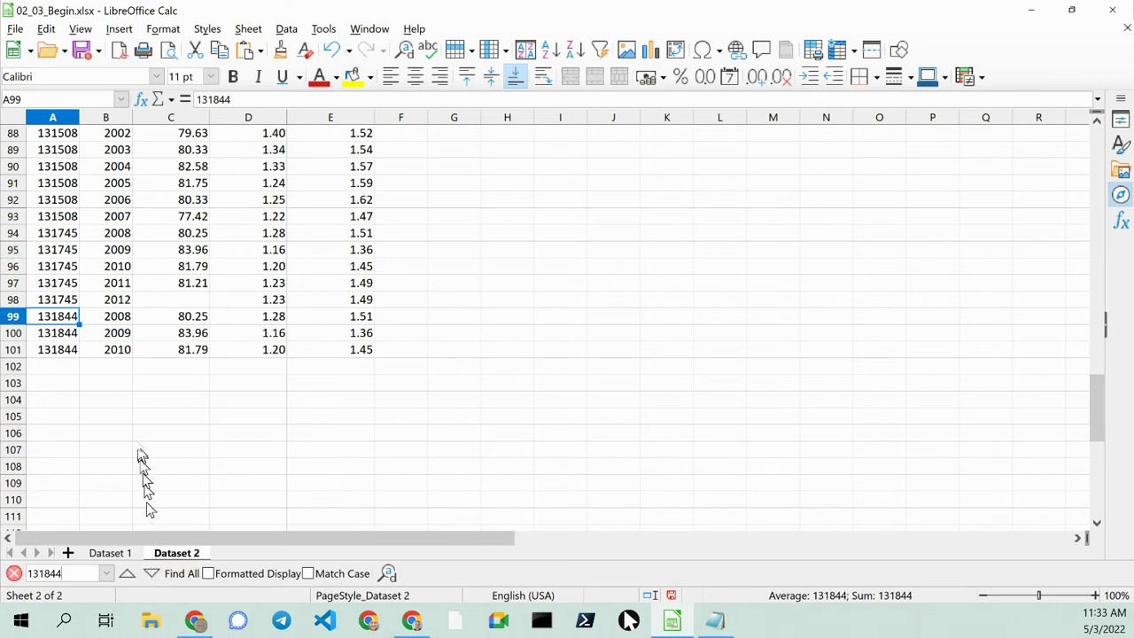
{"action": "left_click", "coordinate": [190, 353]}
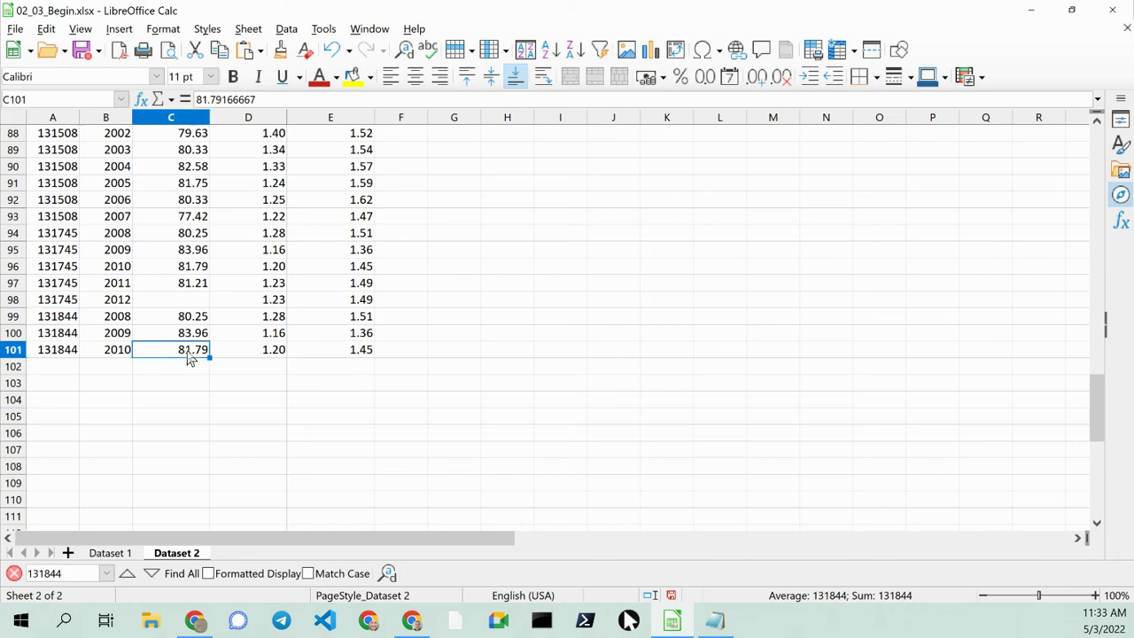
{"action": "left_click", "coordinate": [118, 554]}
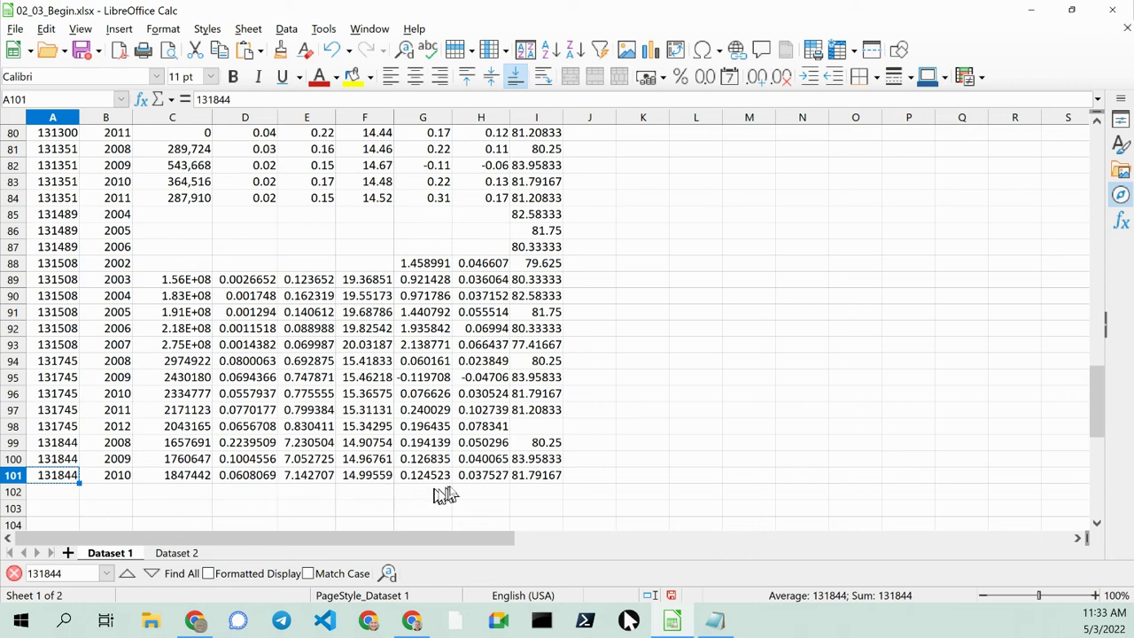
{"action": "left_click", "coordinate": [522, 480]}
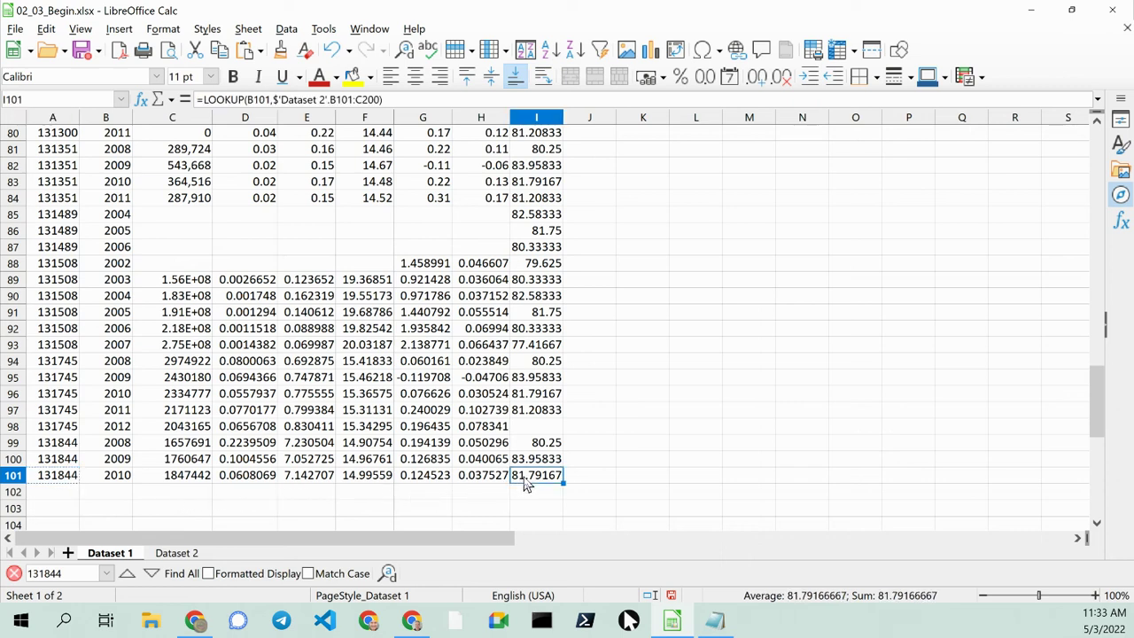